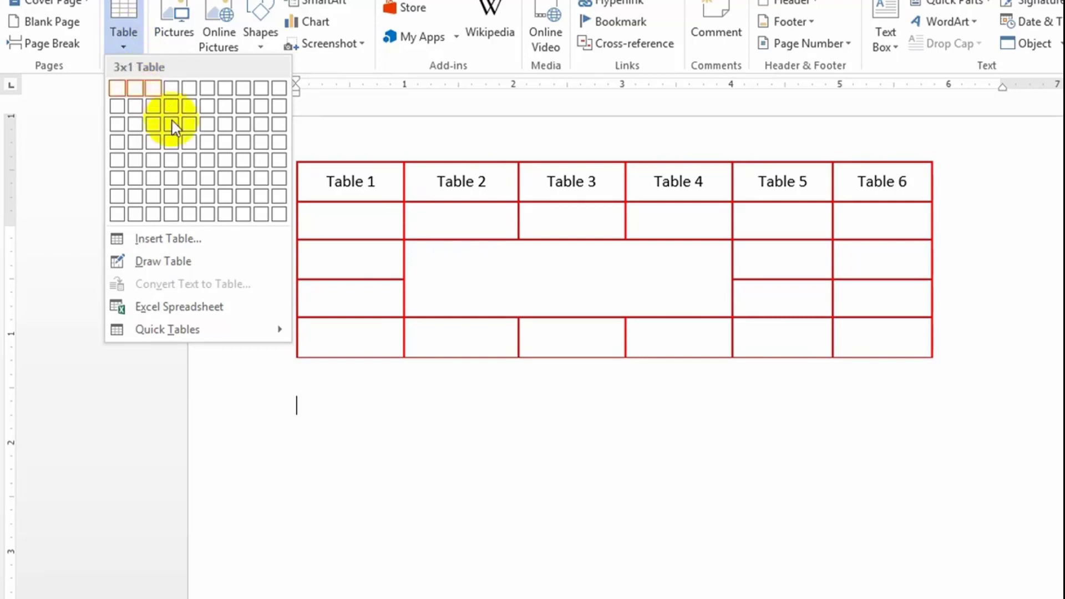
Insert a table of 5 columns and 6 rows below the red table and narrow it to about the red table's width
{"action": "left_click", "coordinate": [189, 184]}
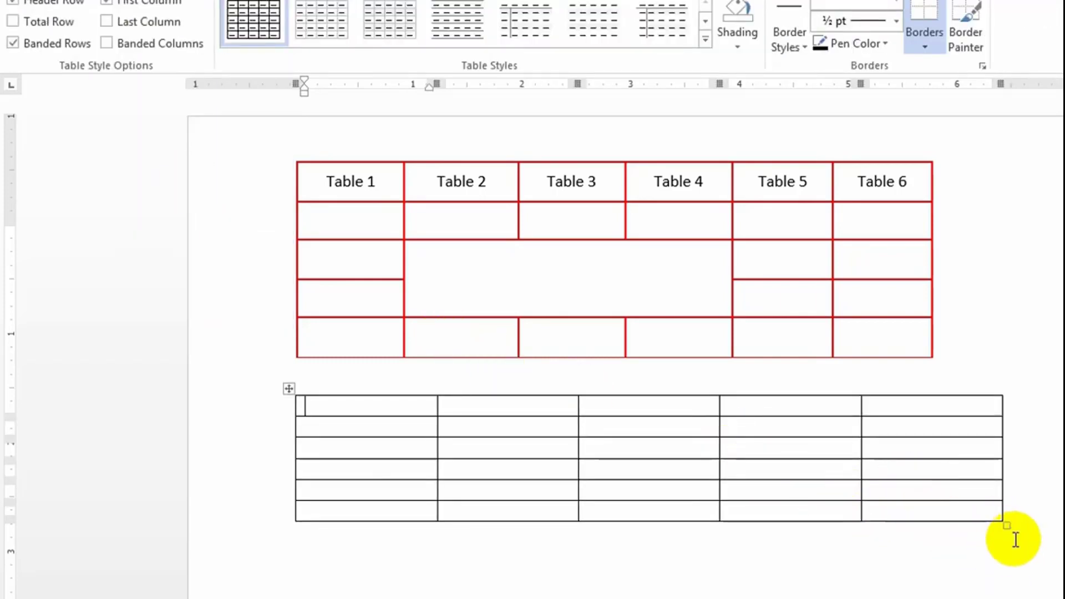
{"action": "left_click_drag", "start_coordinate": [1006, 525], "coordinate": [960, 538]}
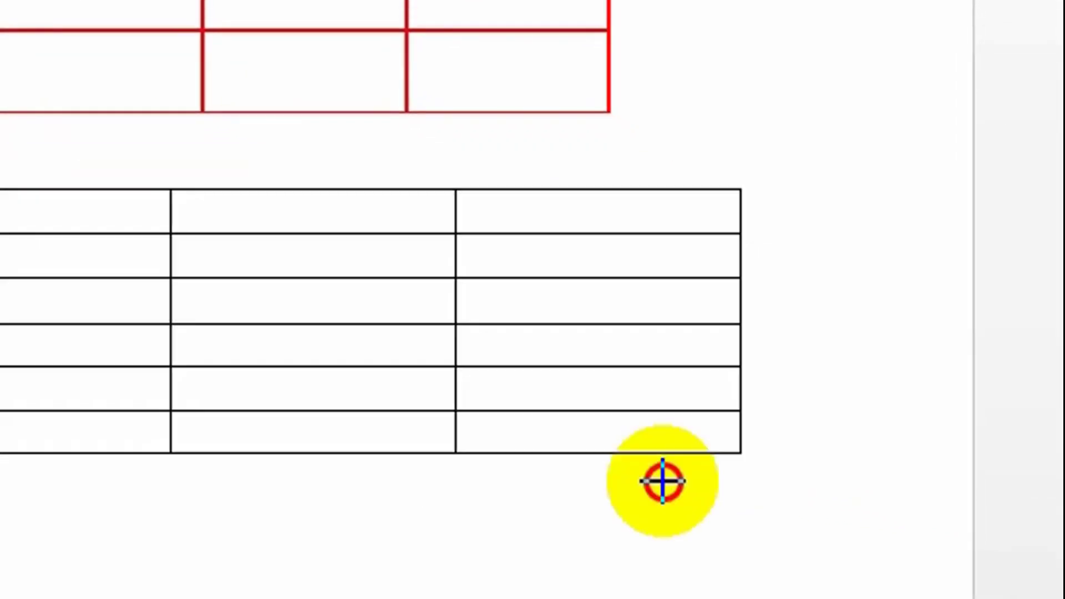
{"action": "left_click_drag", "start_coordinate": [663, 481], "coordinate": [623, 501]}
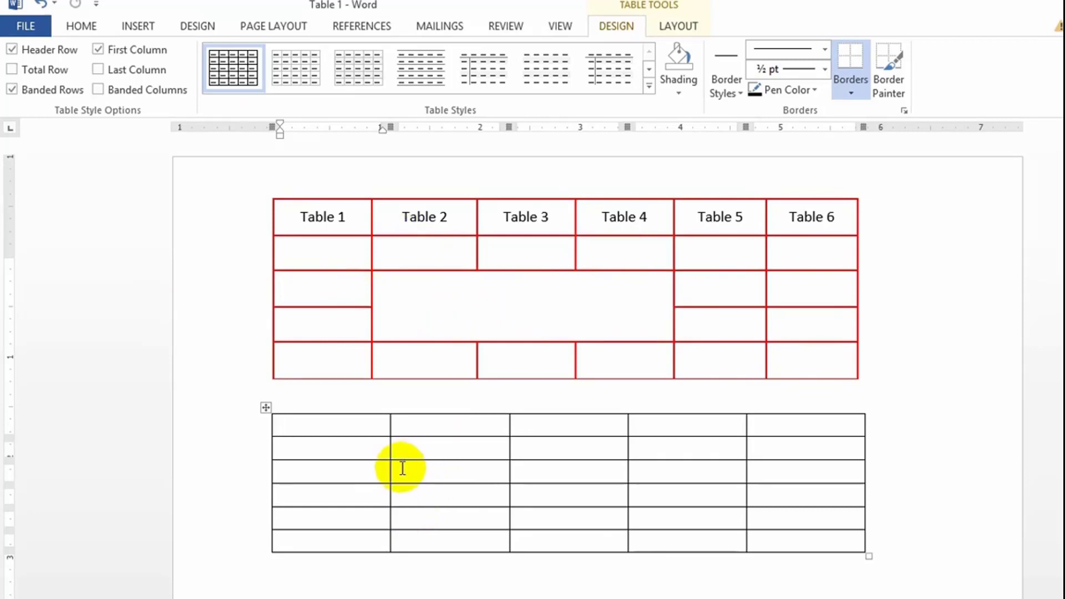
Try merging the cells in rows 3 to 5, columns 2 to 4 of the new table, and undo the merge
{"action": "left_click", "coordinate": [428, 473]}
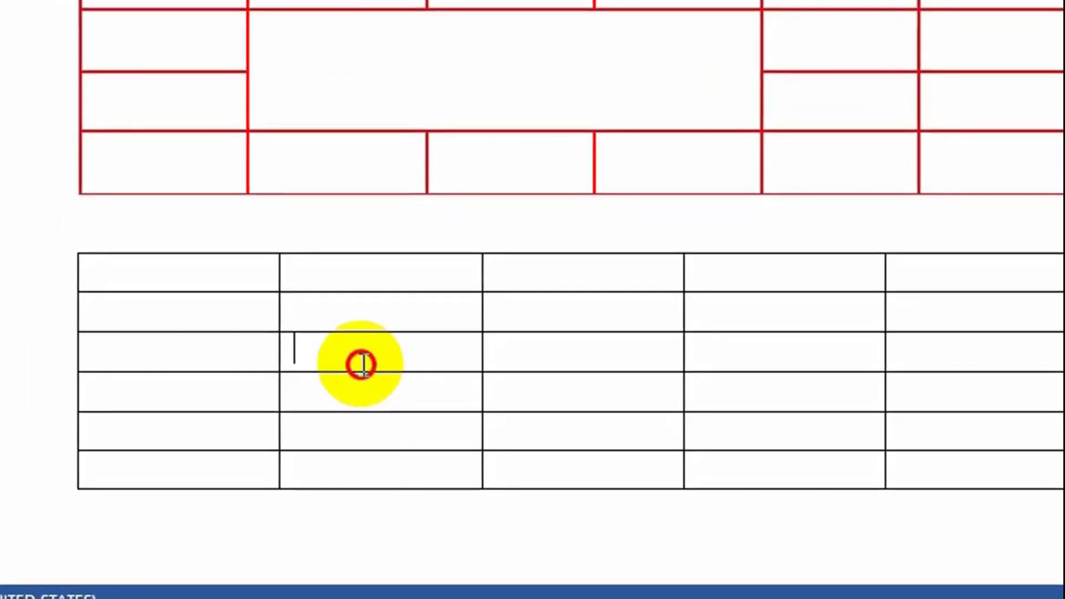
{"action": "left_click_drag", "start_coordinate": [361, 365], "coordinate": [745, 405]}
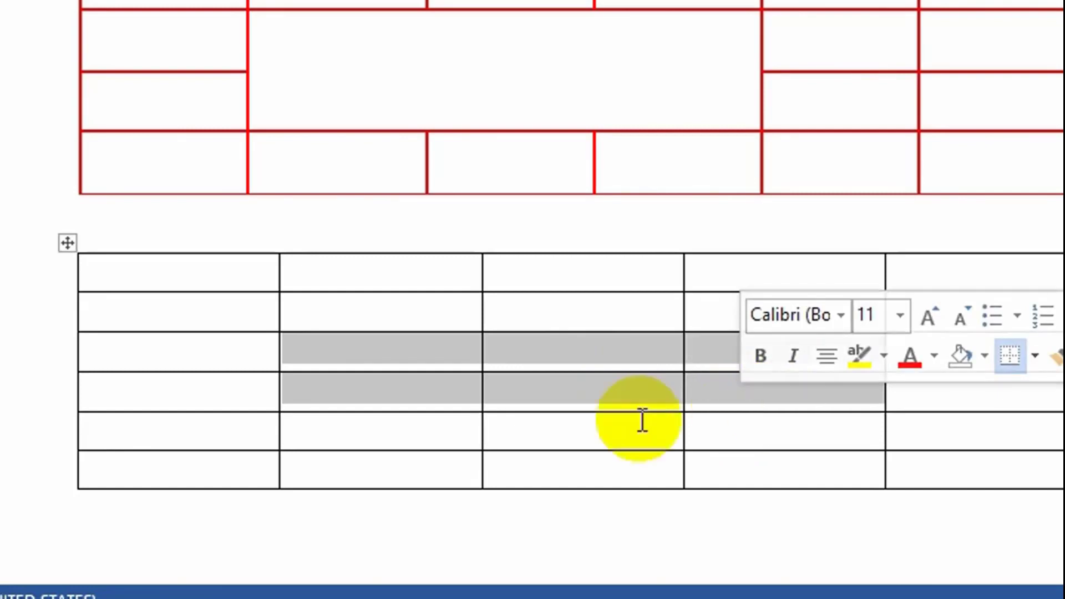
{"action": "left_click", "coordinate": [593, 423]}
{"action": "left_click_drag", "start_coordinate": [391, 355], "coordinate": [822, 443]}
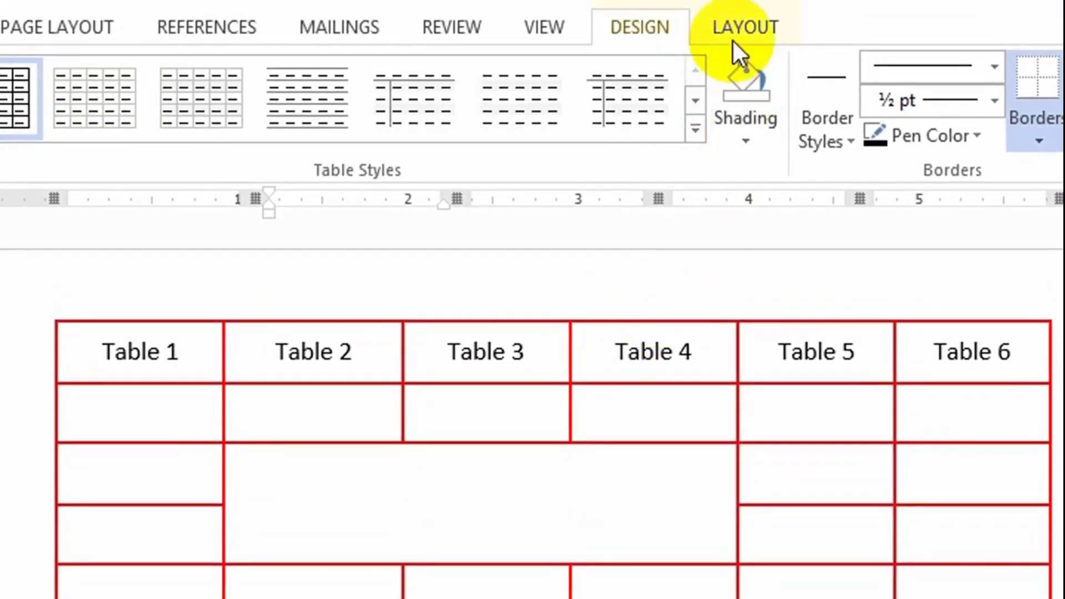
{"action": "left_click", "coordinate": [737, 27]}
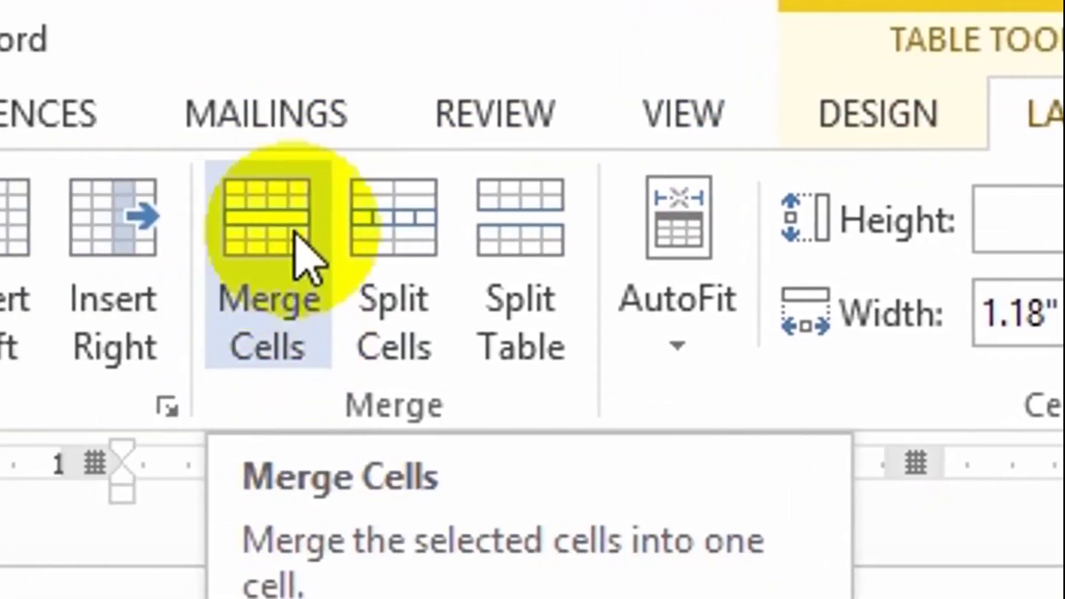
{"action": "left_click", "coordinate": [296, 238]}
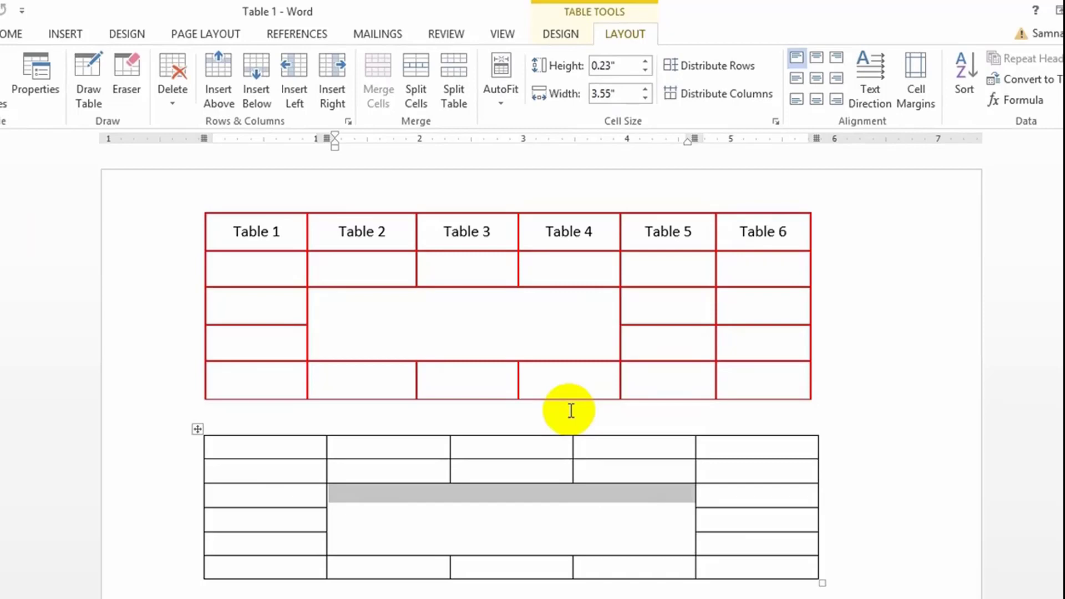
{"action": "key", "text": "ctrl+z"}
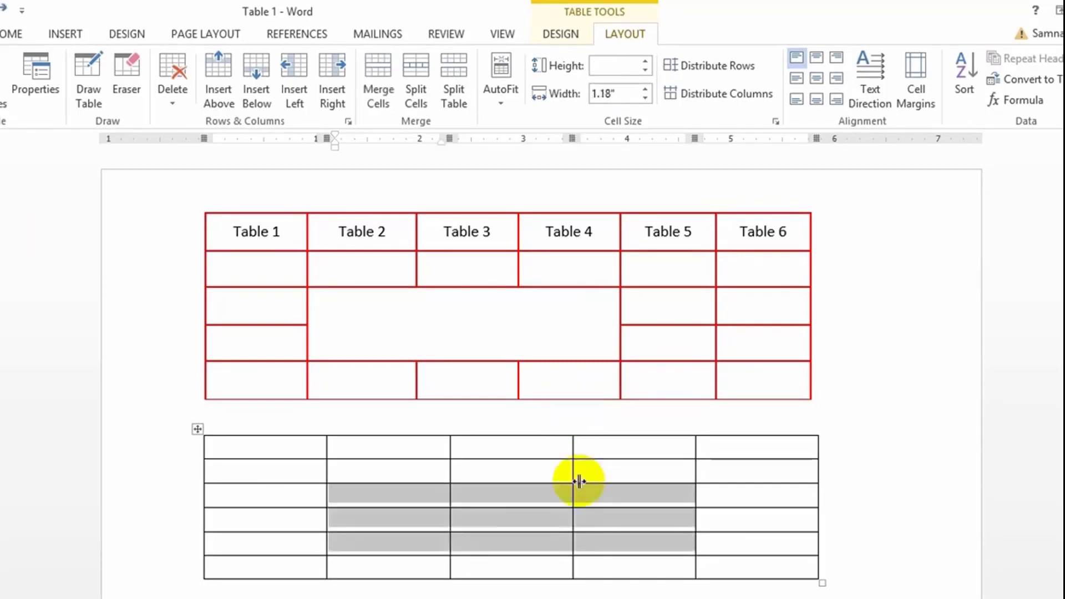
Merge the cells in rows 3 to 5, columns 2 to 4 of the table below the red one
{"action": "left_click", "coordinate": [560, 548]}
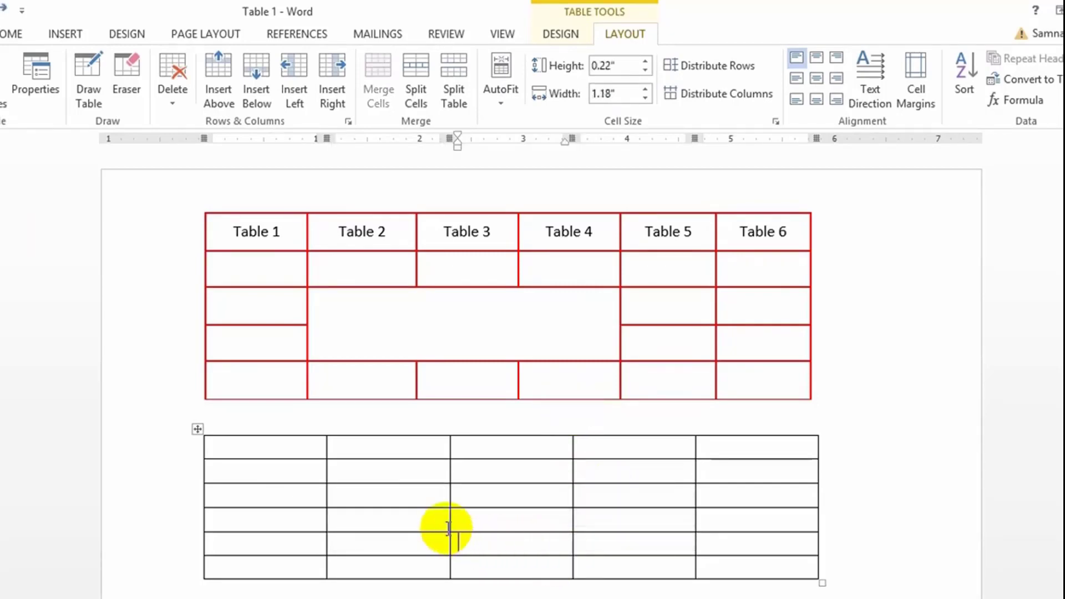
{"action": "left_click_drag", "start_coordinate": [383, 496], "coordinate": [443, 534]}
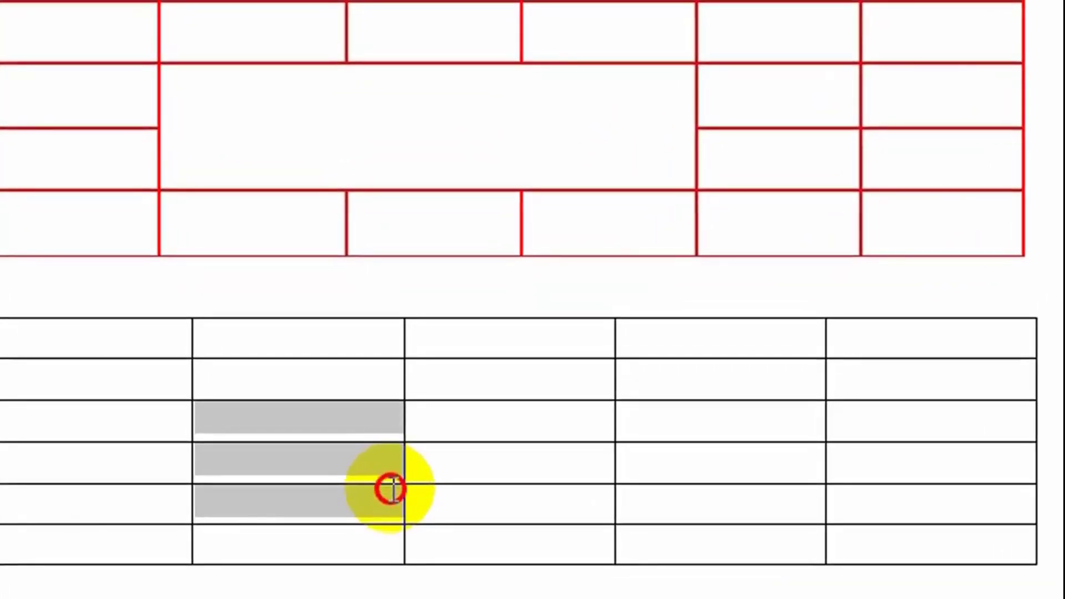
{"action": "left_click_drag", "start_coordinate": [392, 488], "coordinate": [677, 507]}
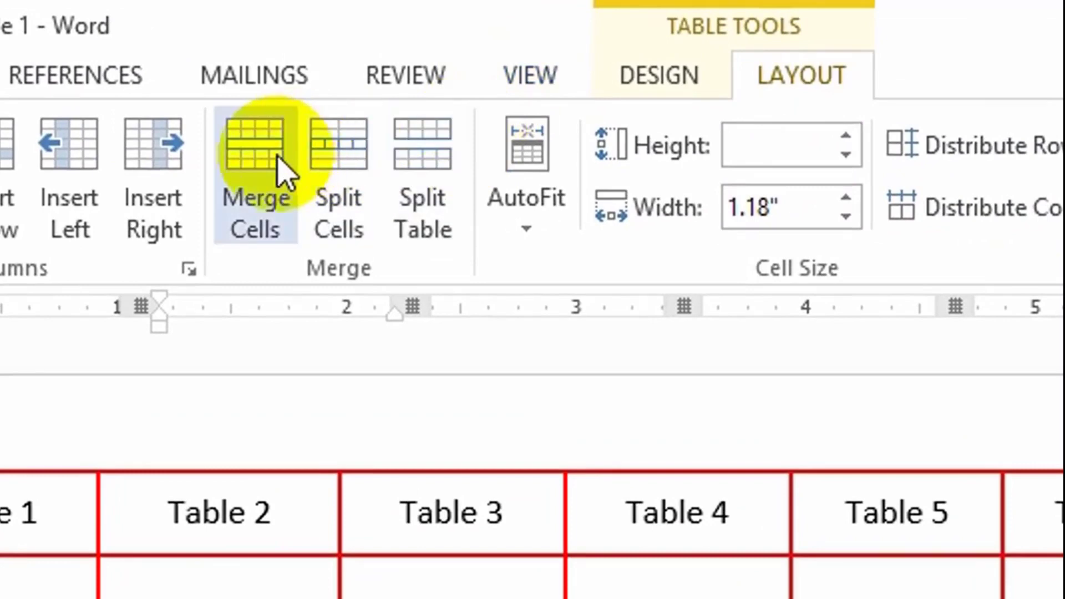
{"action": "left_click", "coordinate": [276, 199]}
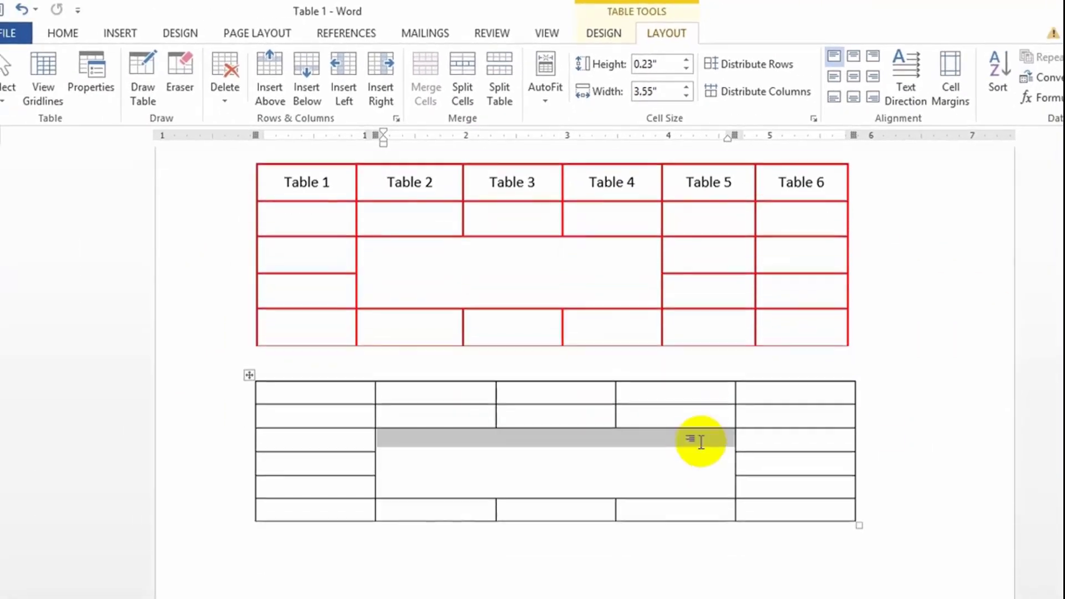
Insert a table of 6 columns and 5 rows below the yellow table
{"action": "scroll", "coordinate": [713, 471], "scroll_direction": "down", "scroll_amount": 8}
{"action": "scroll", "coordinate": [712, 471], "scroll_direction": "up", "scroll_amount": 1}
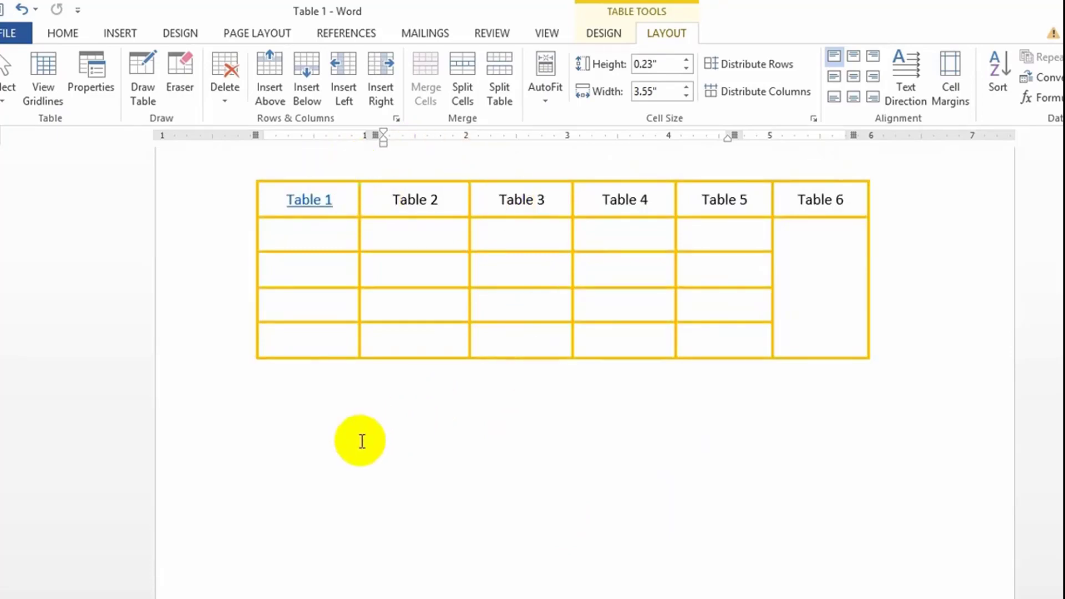
{"action": "left_click", "coordinate": [280, 450]}
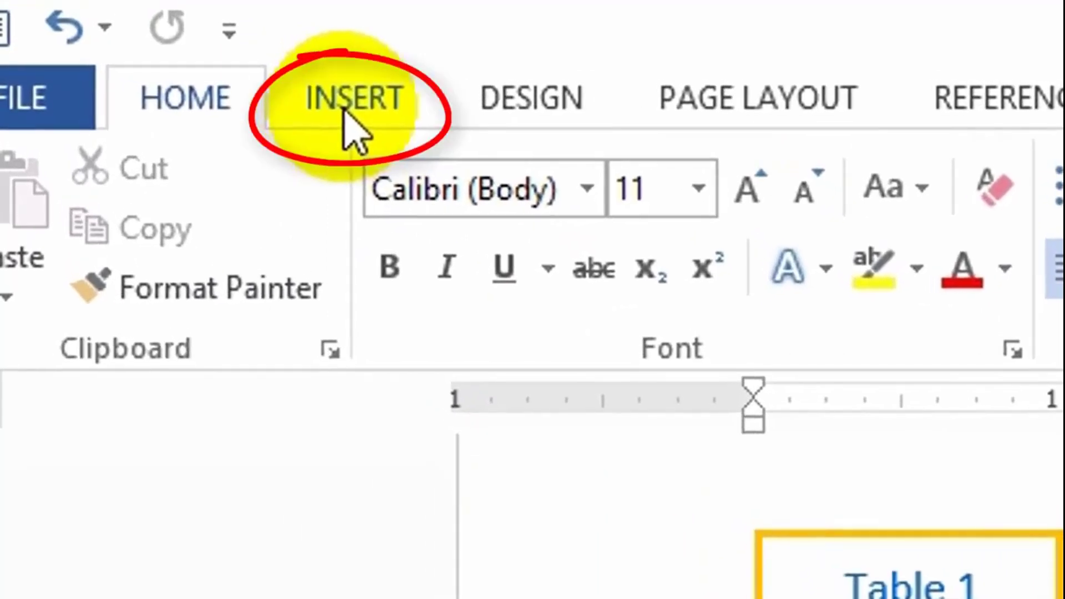
{"action": "left_click", "coordinate": [343, 110]}
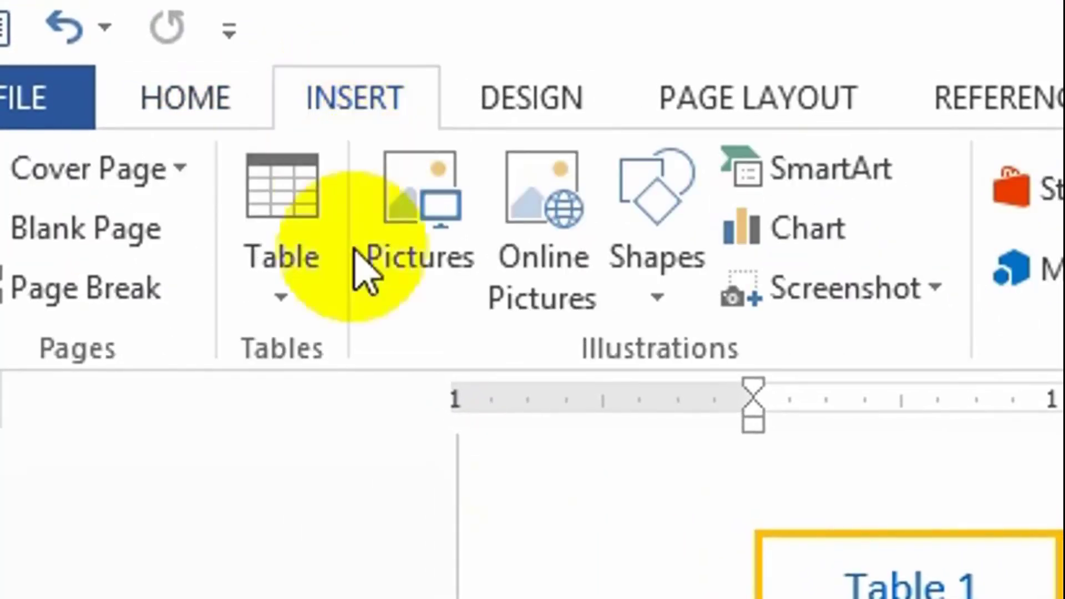
{"action": "left_click", "coordinate": [306, 317]}
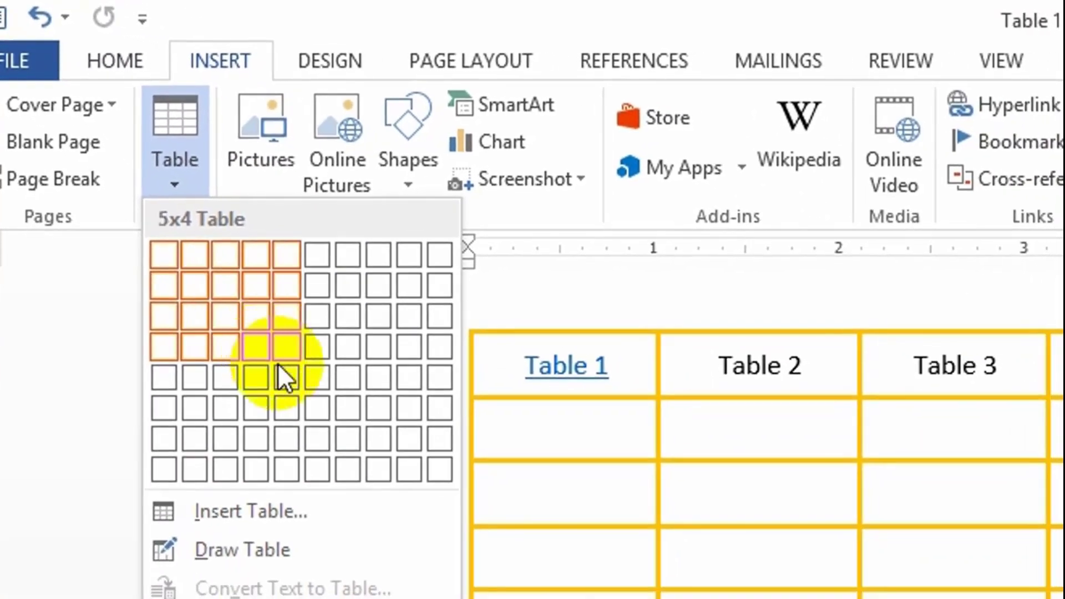
{"action": "left_click", "coordinate": [314, 378]}
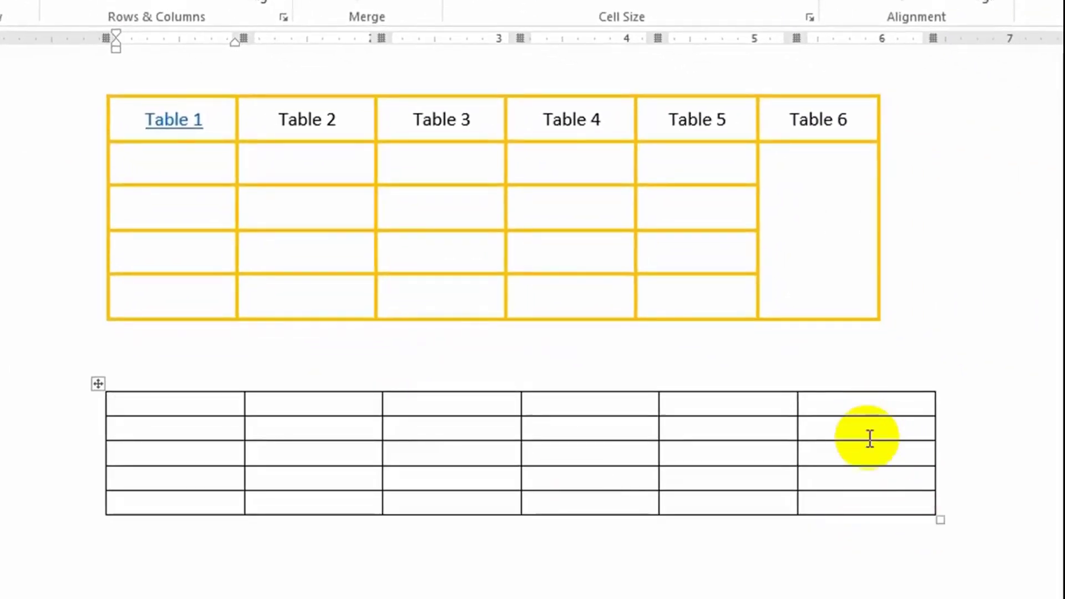
Try merging the last column's cells in rows 2 to 5 of the new table, and undo the merge
{"action": "left_click_drag", "start_coordinate": [868, 437], "coordinate": [880, 500]}
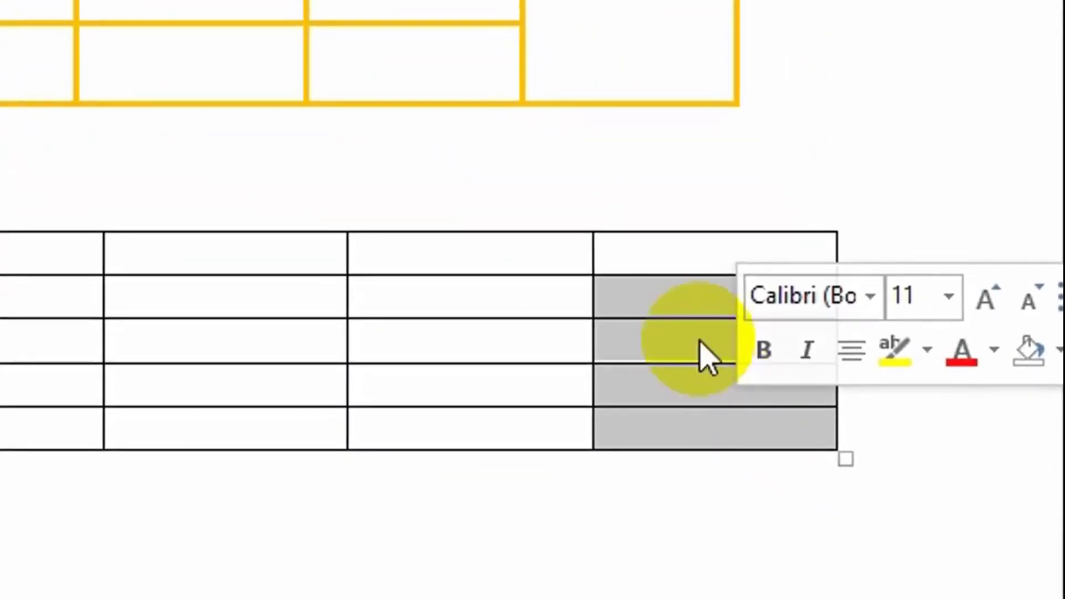
{"action": "right_click", "coordinate": [728, 382]}
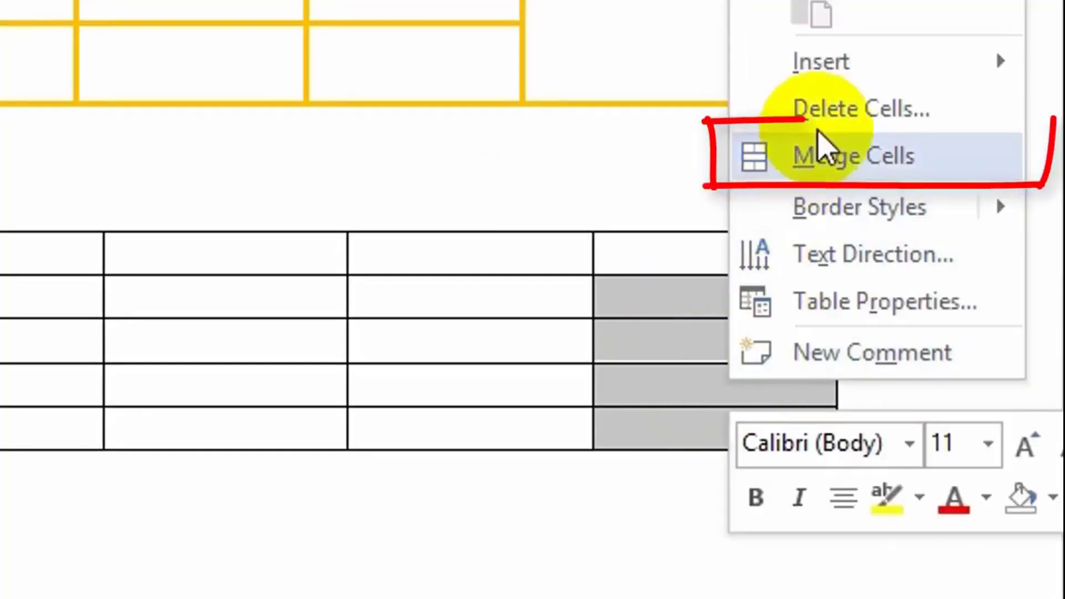
{"action": "left_click", "coordinate": [865, 157]}
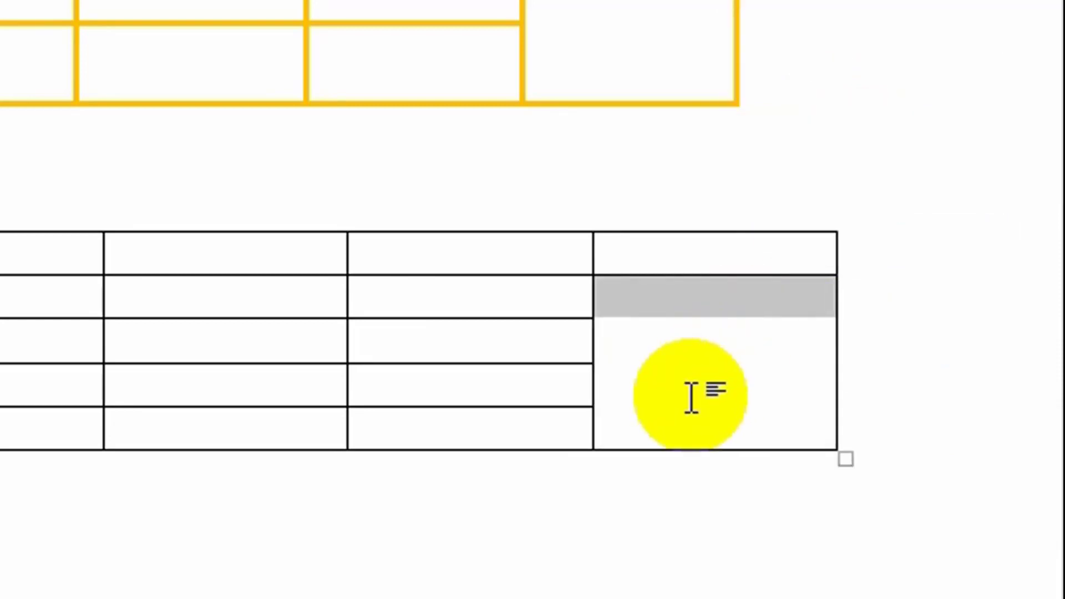
{"action": "key", "text": "ctrl+z"}
{"action": "left_click", "coordinate": [711, 436]}
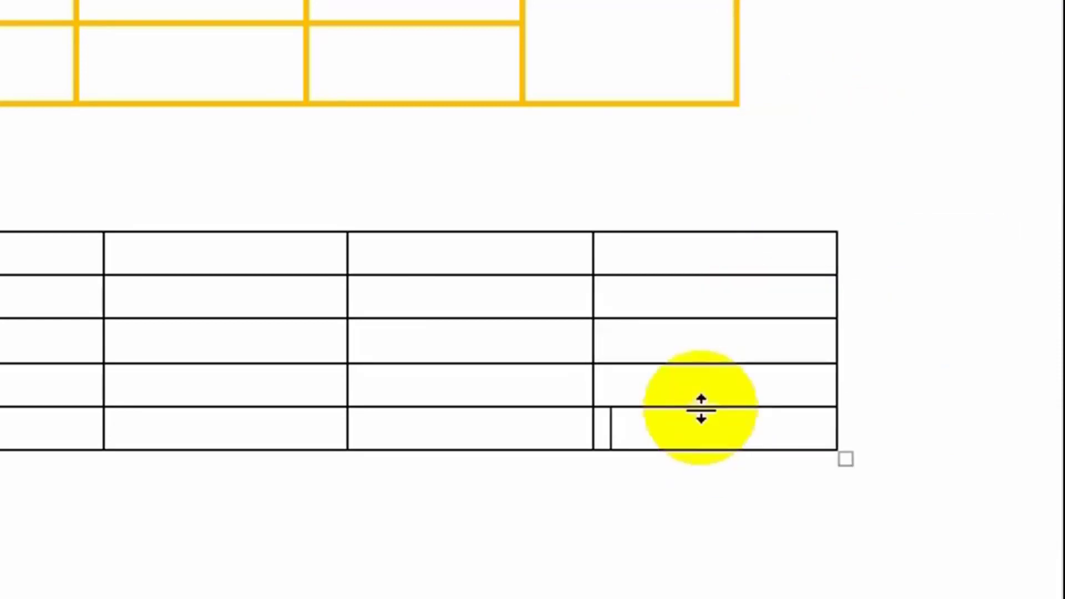
Merge the last column's cells in rows 2 to 5 of the table below the yellow one
{"action": "left_click", "coordinate": [639, 314]}
{"action": "left_click_drag", "start_coordinate": [639, 314], "coordinate": [680, 419]}
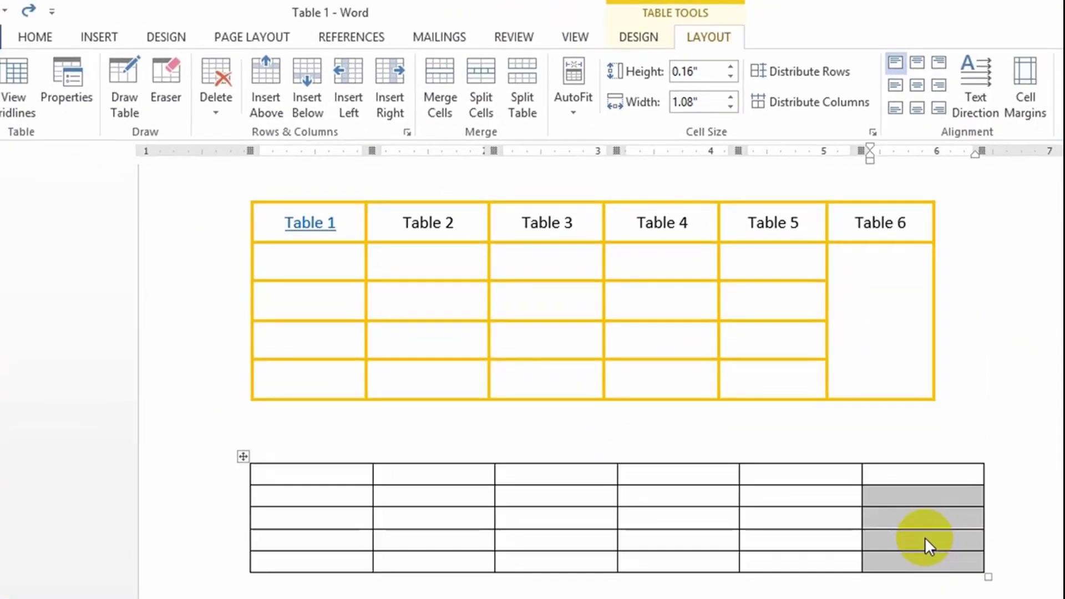
{"action": "right_click", "coordinate": [924, 537]}
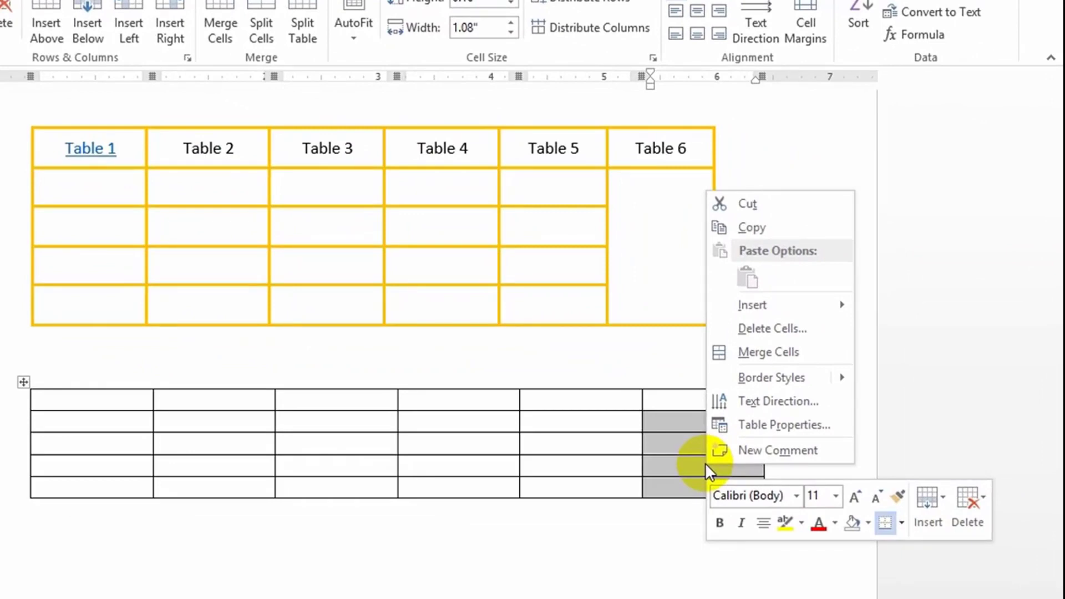
{"action": "left_click", "coordinate": [750, 358]}
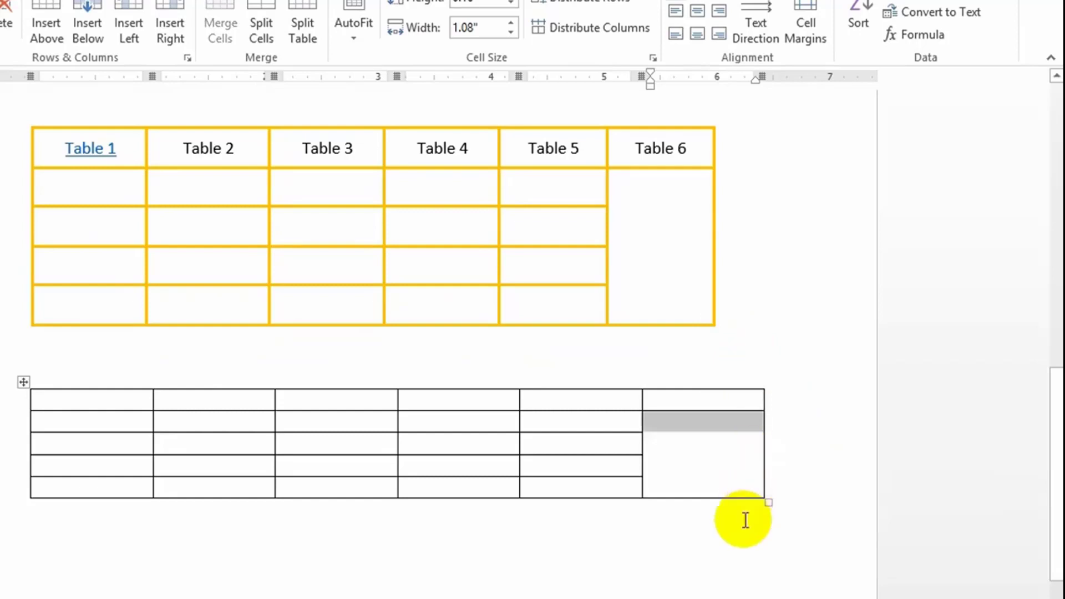
Erase the entire black-bordered table below the yellow table with the table Eraser
{"action": "left_click", "coordinate": [733, 544]}
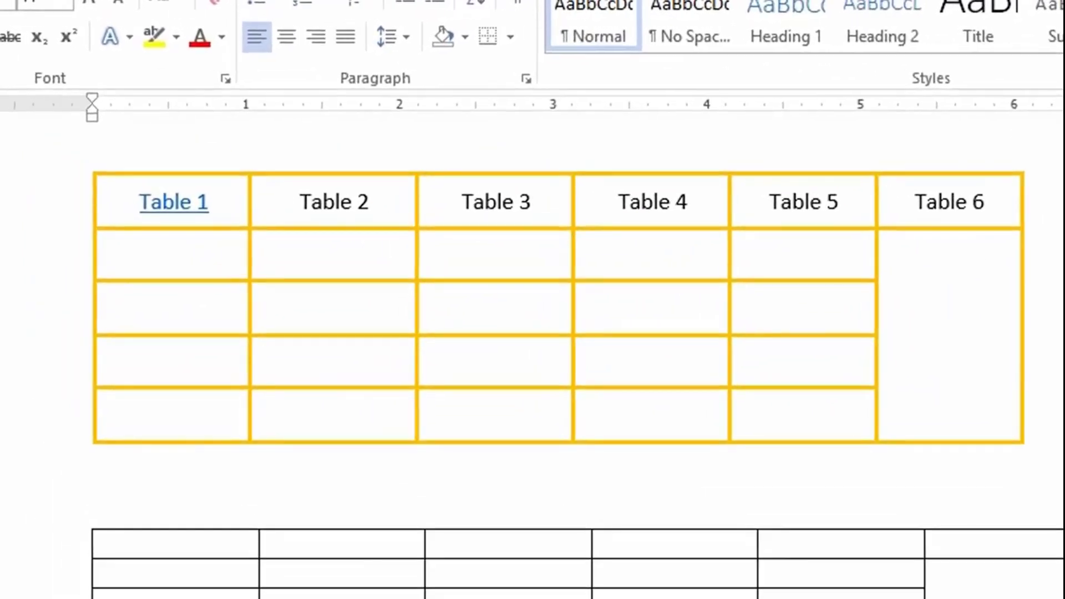
{"action": "left_click", "coordinate": [627, 580]}
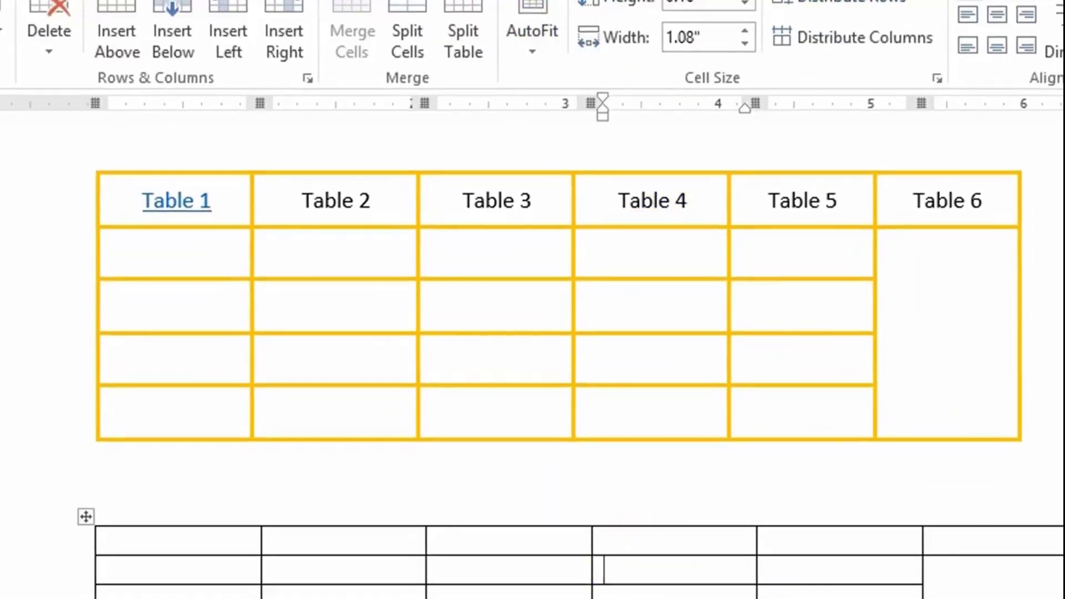
{"action": "left_click", "coordinate": [111, 23]}
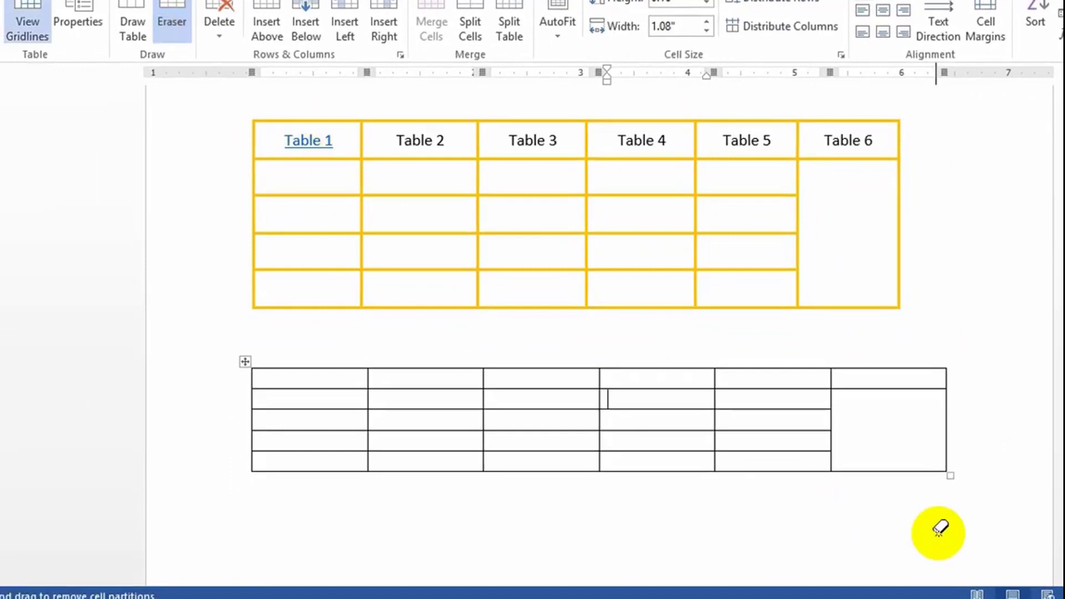
{"action": "mouse_move", "coordinate": [938, 529]}
{"action": "left_mouse_down"}
{"action": "mouse_move", "coordinate": [523, 357]}
{"action": "mouse_move", "coordinate": [190, 340]}
{"action": "mouse_move", "coordinate": [200, 341]}
{"action": "left_mouse_up"}
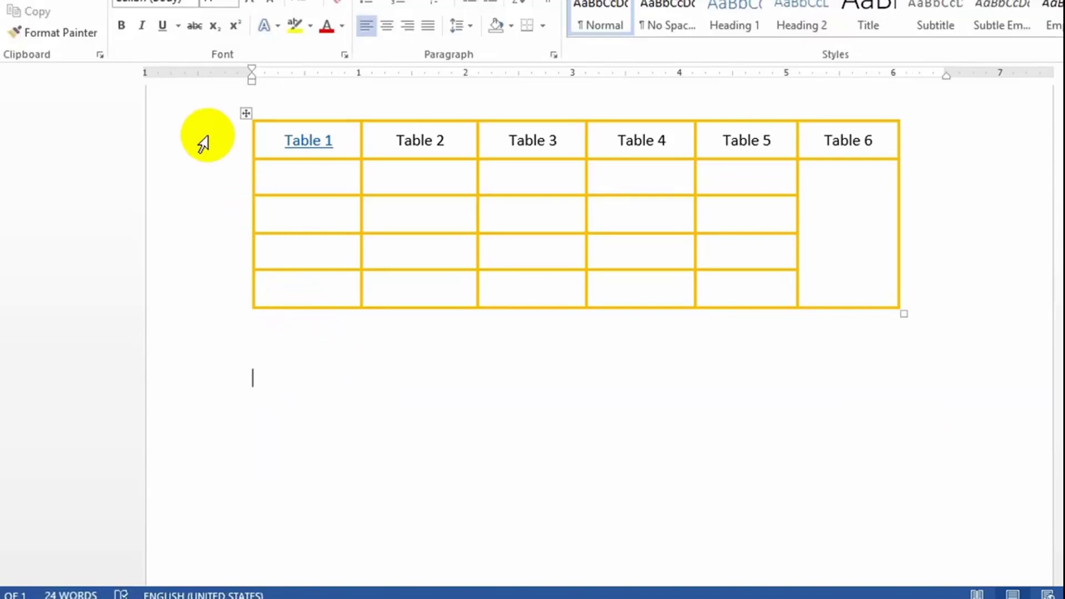
Insert a fresh table of 6 columns and 5 rows in the empty space below the yellow table
{"action": "left_click", "coordinate": [173, 3]}
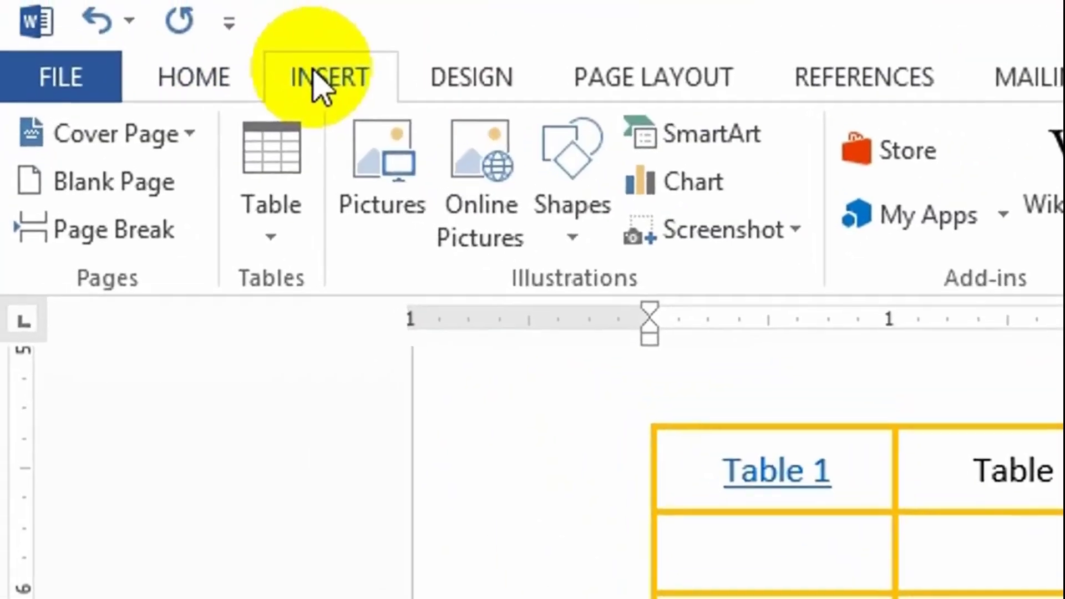
{"action": "left_click", "coordinate": [284, 216]}
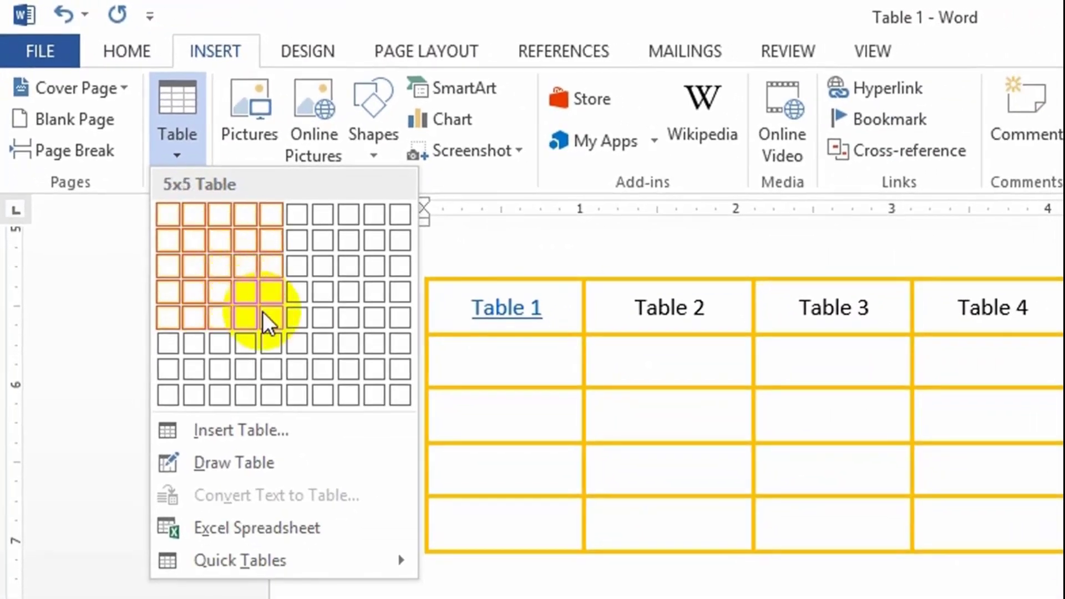
{"action": "left_click", "coordinate": [292, 319]}
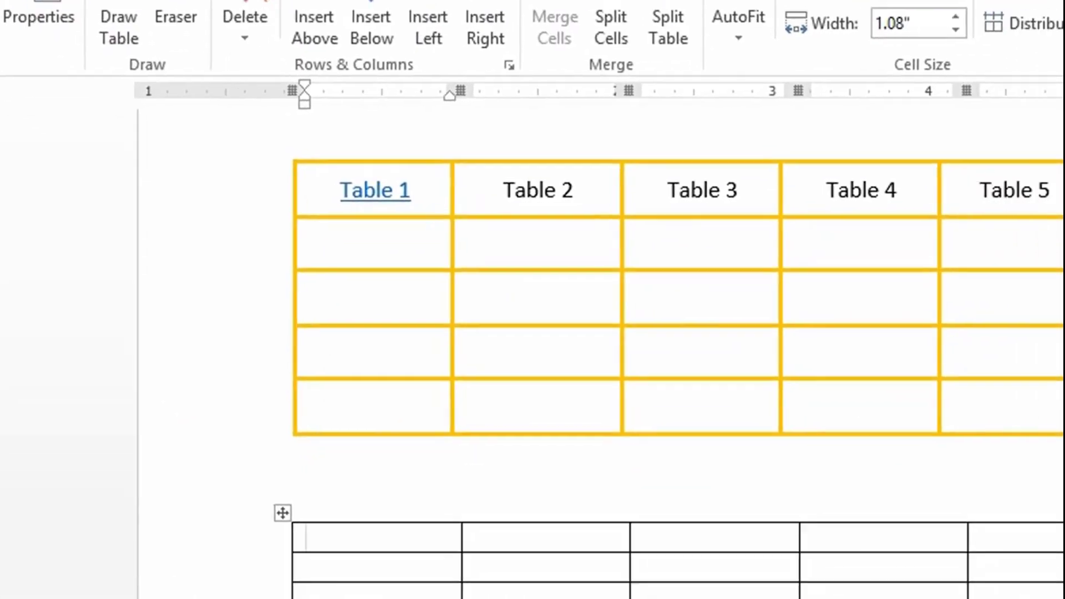
Merge the four cells below the top row in the new table's last column, undoing and repeating the merge once
{"action": "left_click_drag", "start_coordinate": [884, 324], "coordinate": [949, 401]}
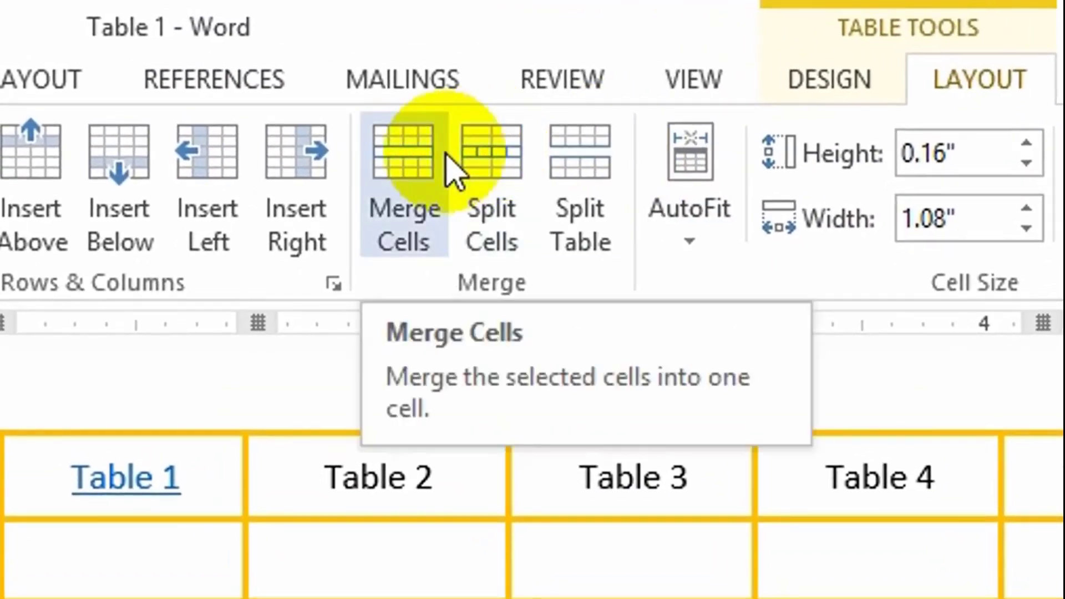
{"action": "left_click", "coordinate": [446, 158]}
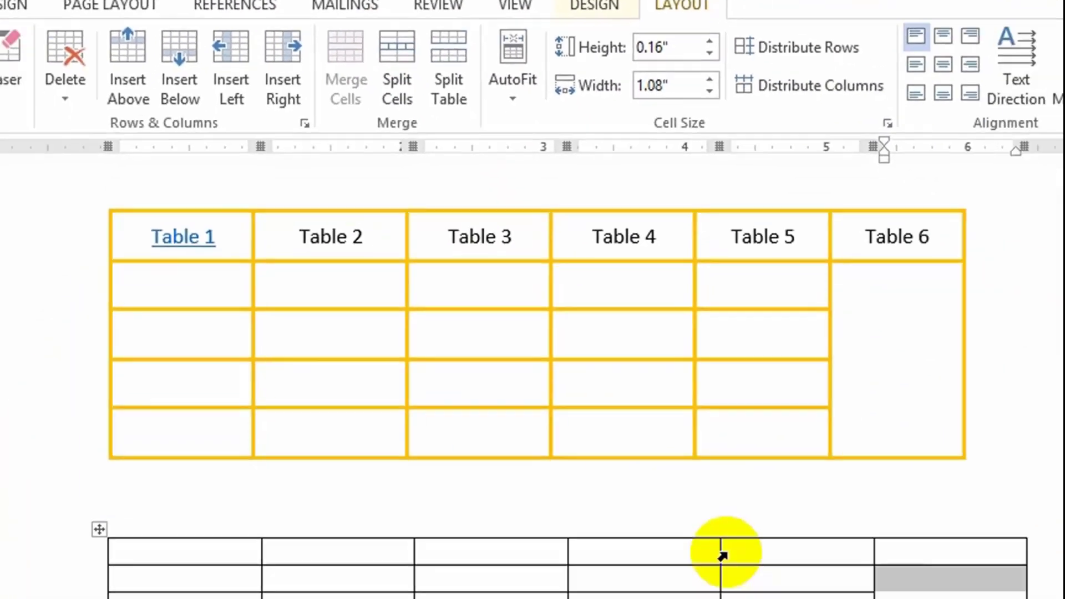
{"action": "key", "text": "ctrl+z"}
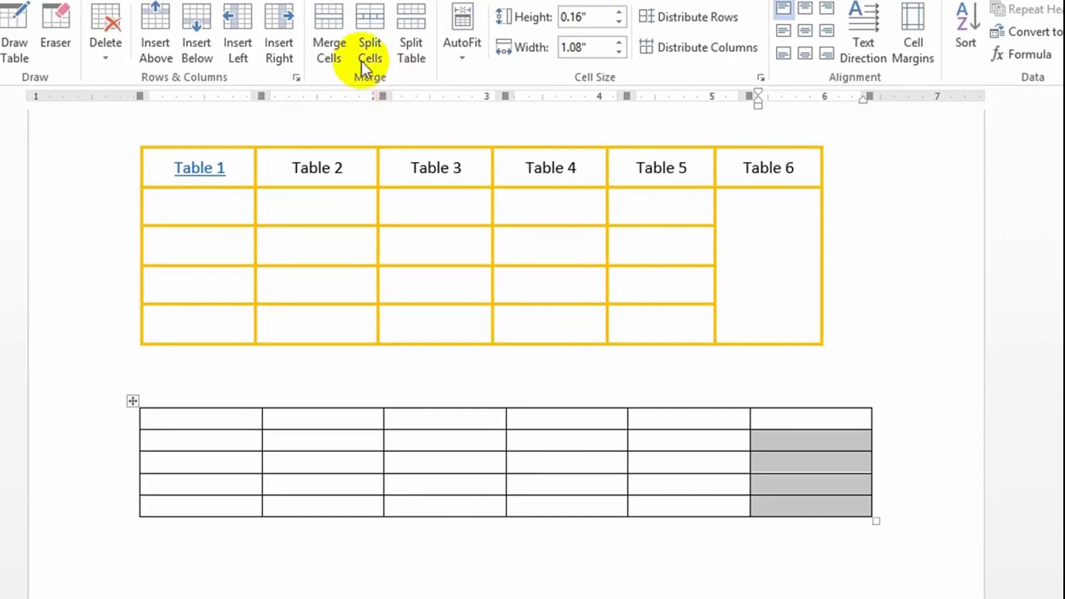
{"action": "left_click", "coordinate": [338, 53]}
Merge the cells in rows 2 to 4, columns 2 to 4 of the table below the yellow one
{"action": "mouse_move", "coordinate": [337, 450]}
{"action": "left_mouse_down"}
{"action": "mouse_move", "coordinate": [480, 478]}
{"action": "mouse_move", "coordinate": [576, 476]}
{"action": "left_mouse_up"}
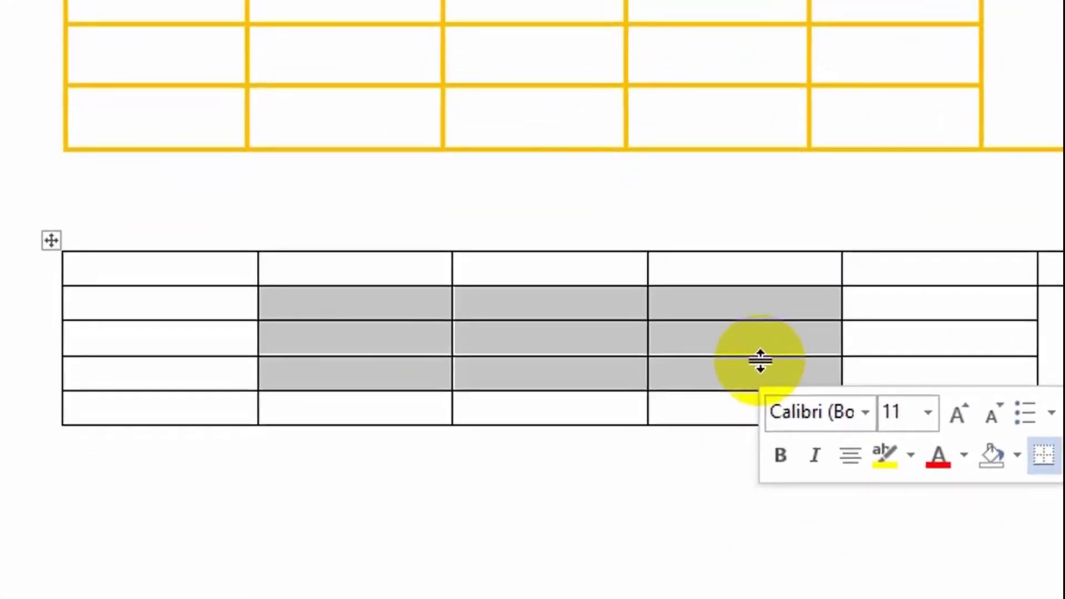
{"action": "right_click", "coordinate": [798, 372]}
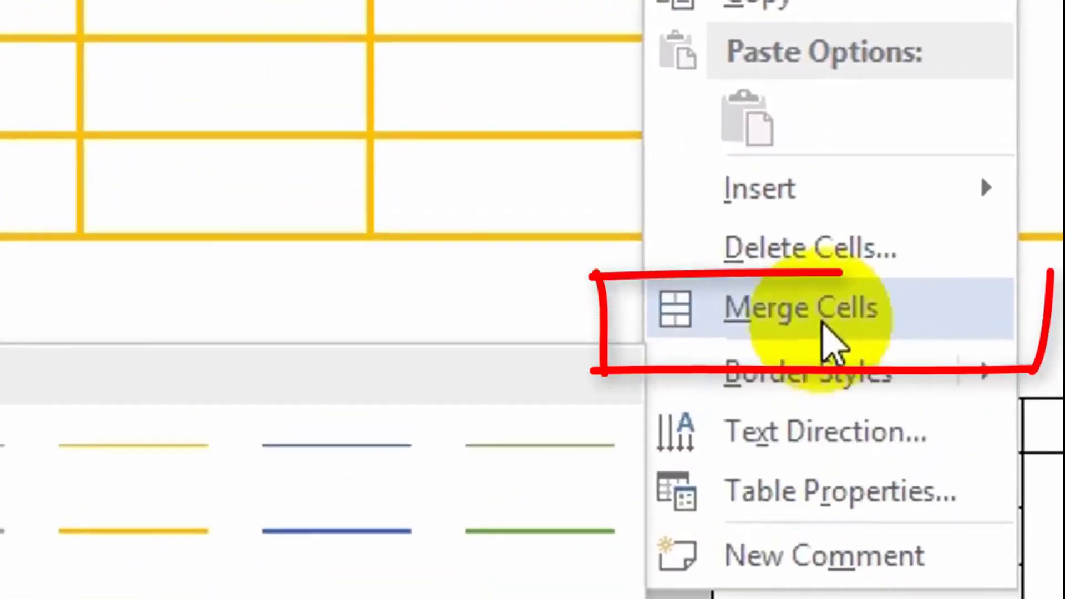